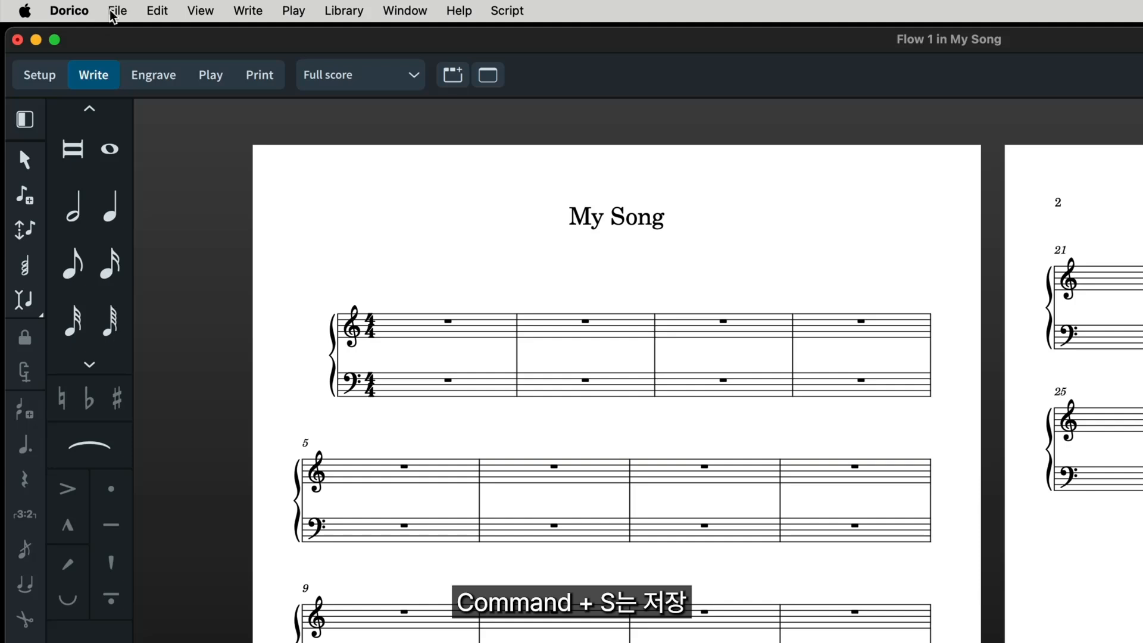
{"action": "left_click", "coordinate": [111, 12]}
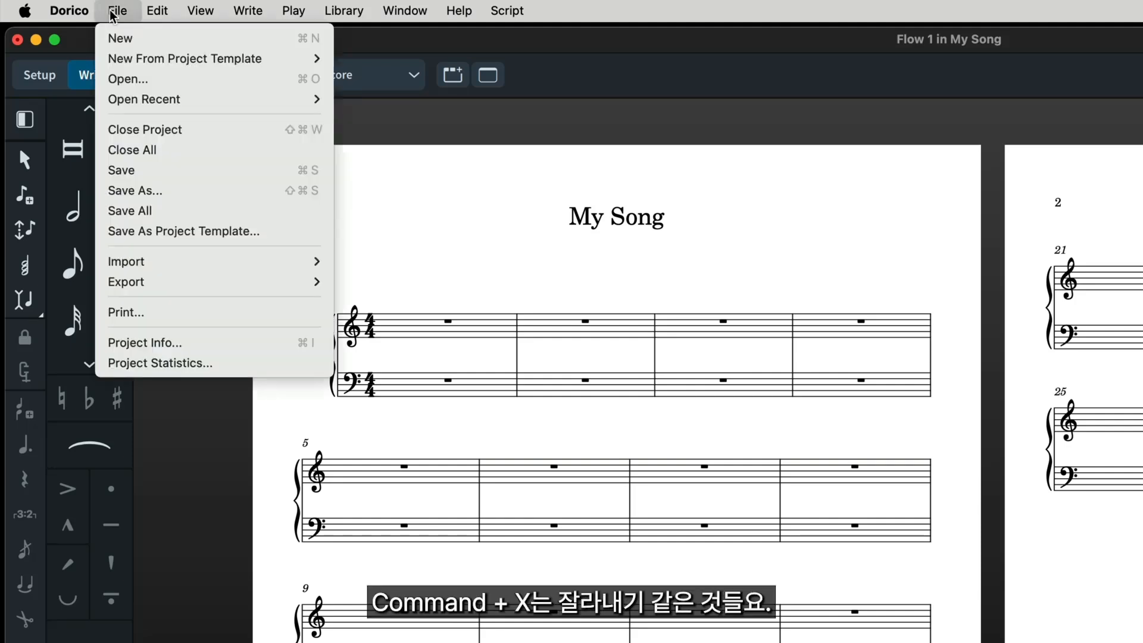
{"action": "mouse_move", "coordinate": [151, 13]}
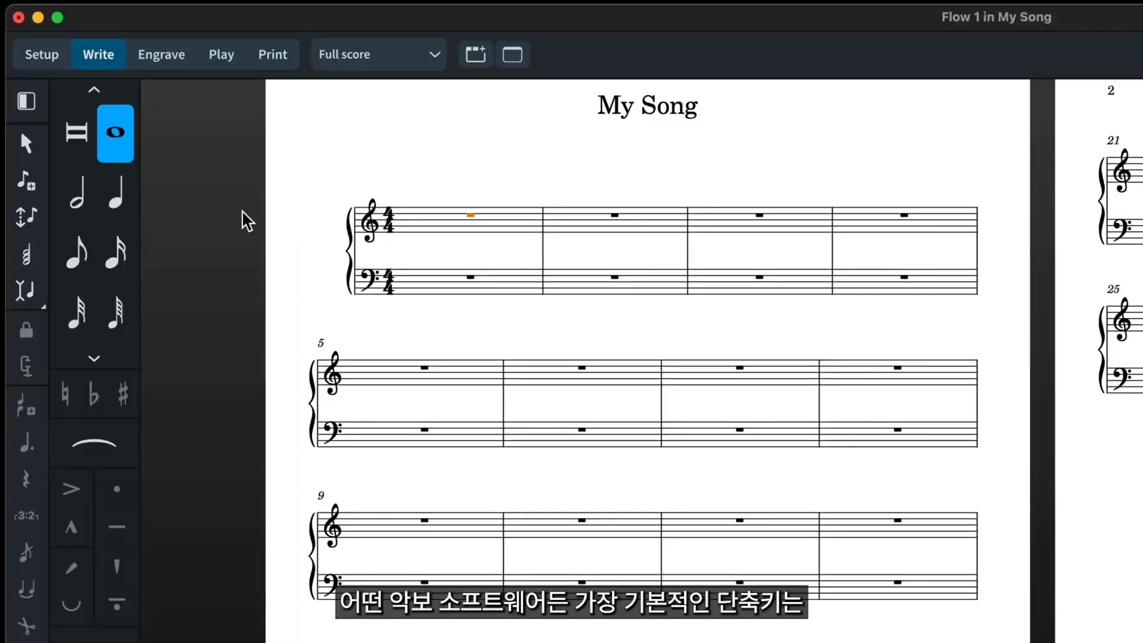
- Enter quarter notes C, D, E, F, G, A and B from the start of the first treble-staff bar
{"action": "key", "text": "shift+n"}
{"action": "key", "text": "6"}
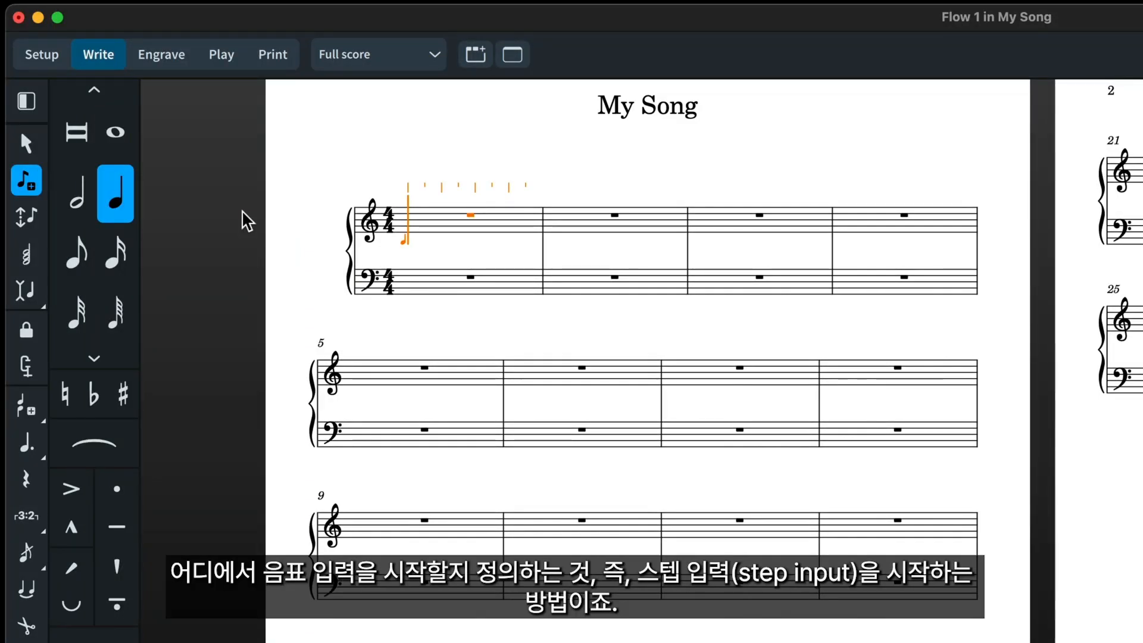
{"action": "key", "text": "c"}
{"action": "key", "text": "d"}
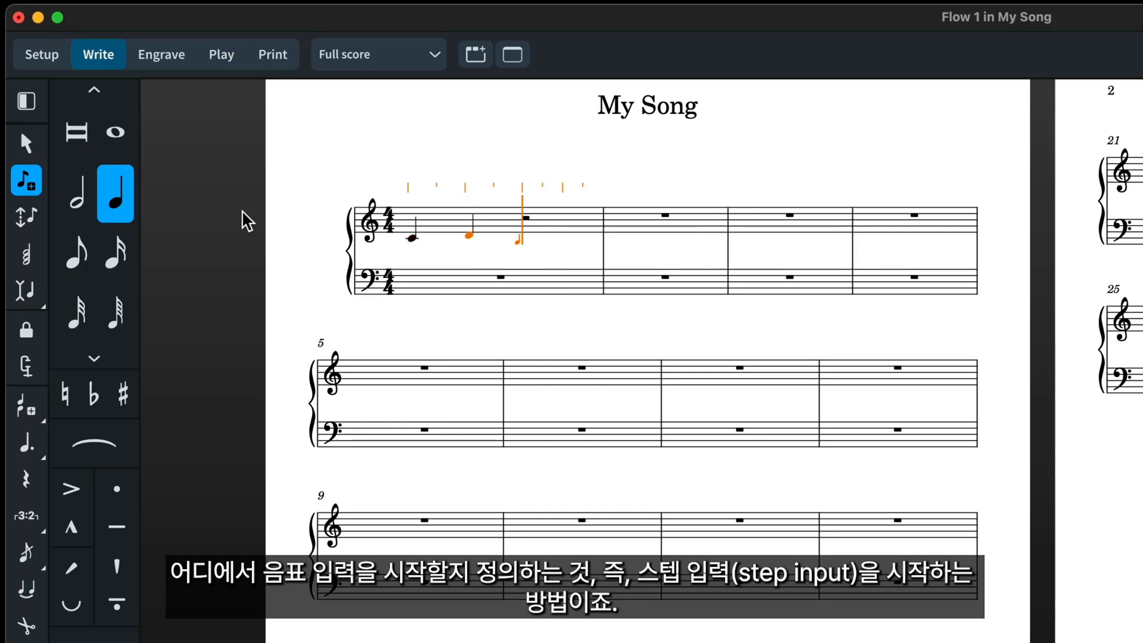
{"action": "key", "text": "e"}
{"action": "key", "text": "f"}
{"action": "key", "text": "g"}
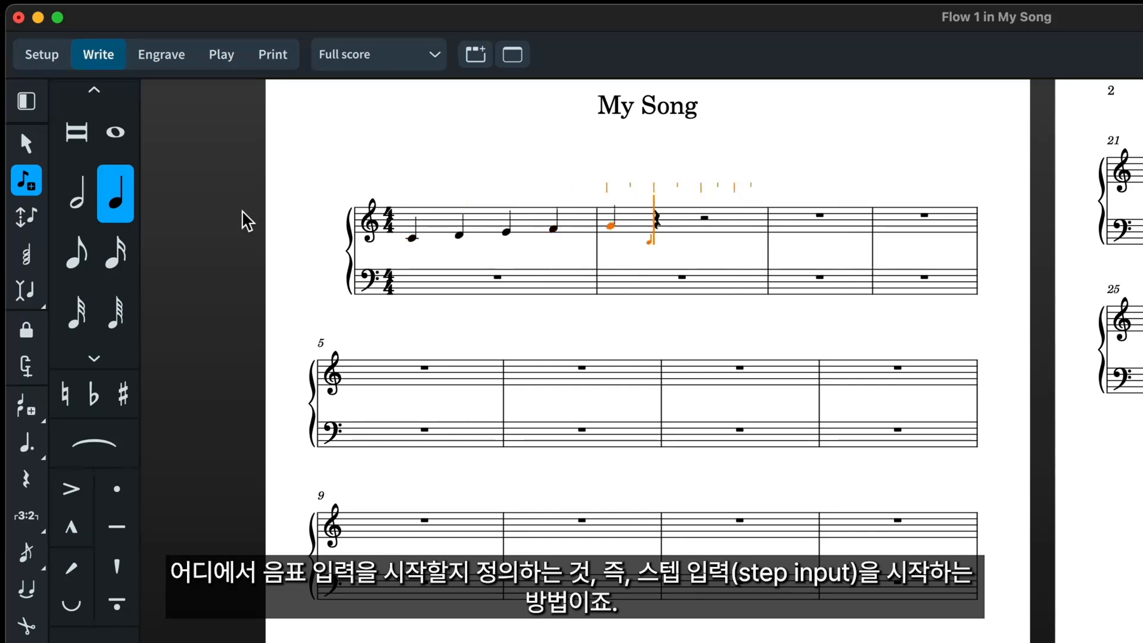
{"action": "key", "text": "a"}
{"action": "key", "text": "b"}
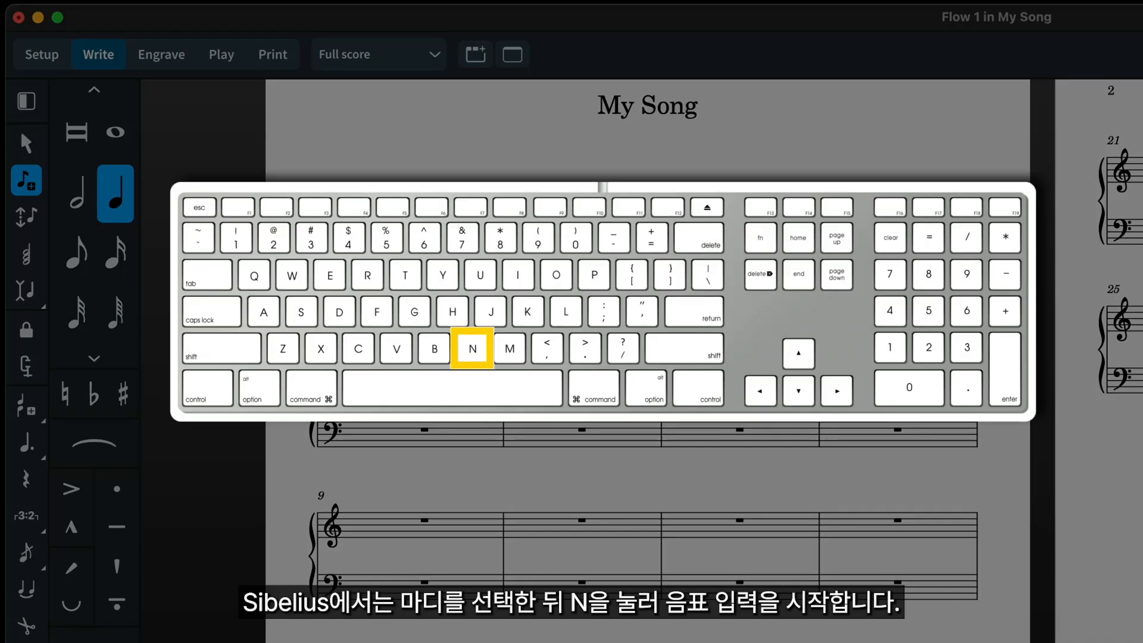
{"action": "key", "text": "Escape"}
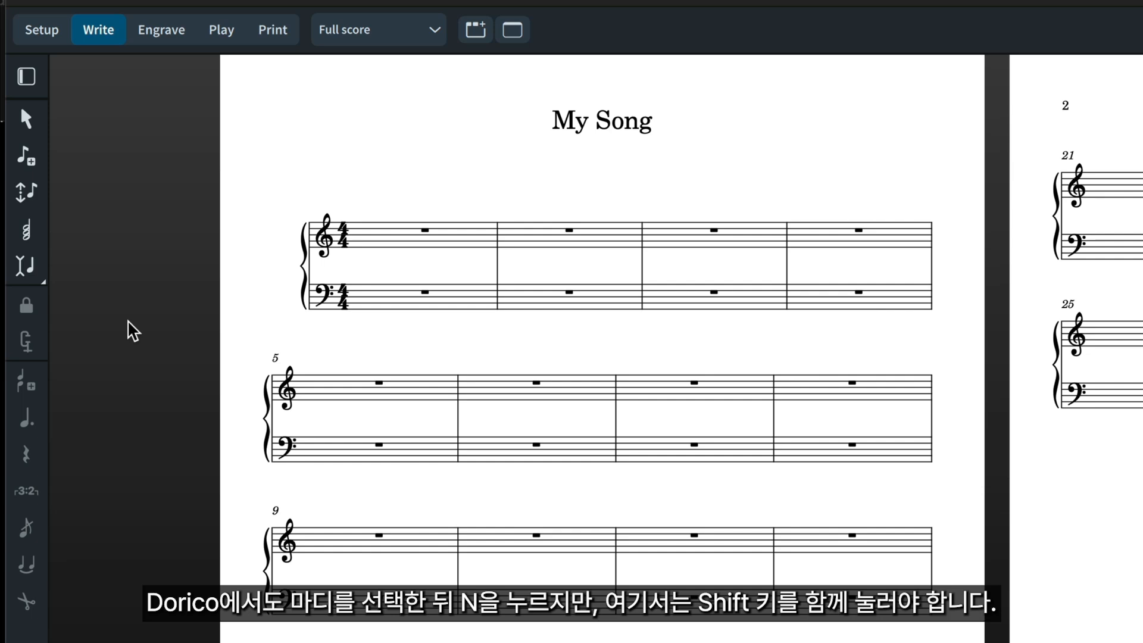
- From the first treble bar, enter quarter notes C, D, E, a quarter rest, G, A, B, another quarter rest and a whole-note C
{"action": "left_click", "coordinate": [425, 235]}
{"action": "key", "text": "shift+n"}
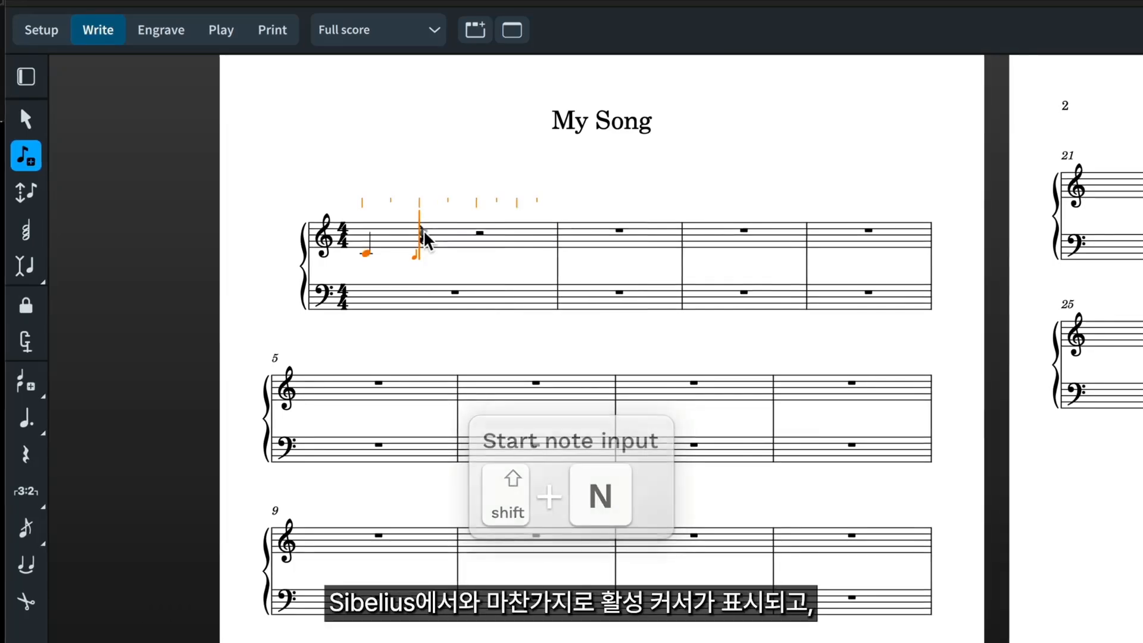
{"action": "key", "text": "c"}
{"action": "key", "text": "e"}
{"action": "key", "text": "space"}
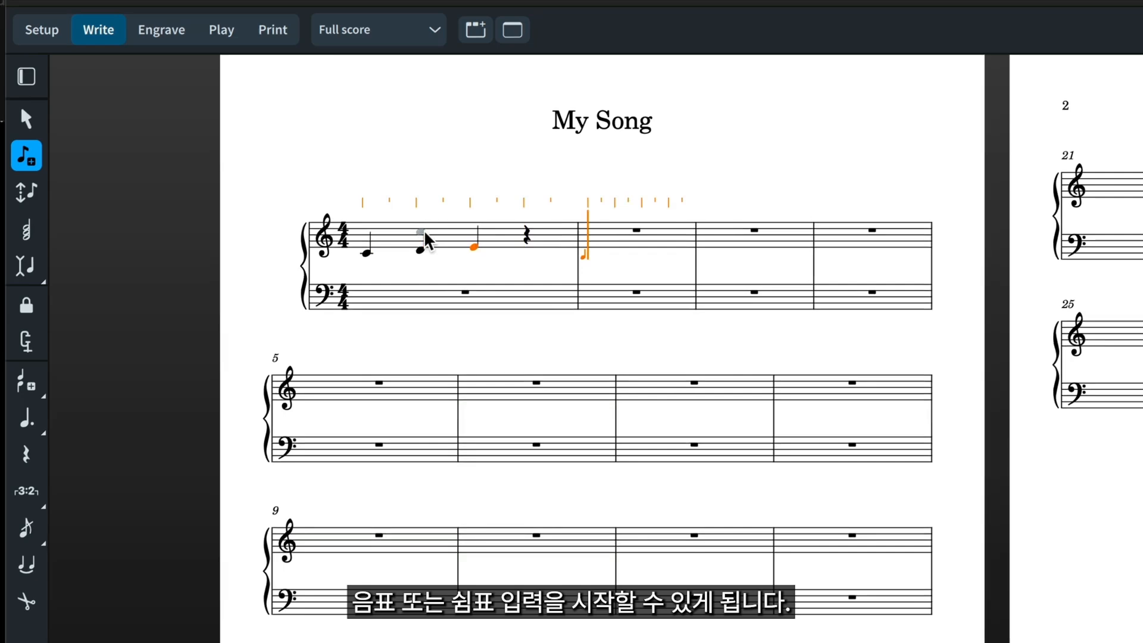
{"action": "key", "text": "g"}
{"action": "key", "text": "a"}
{"action": "key", "text": "b"}
{"action": "key", "text": "space"}
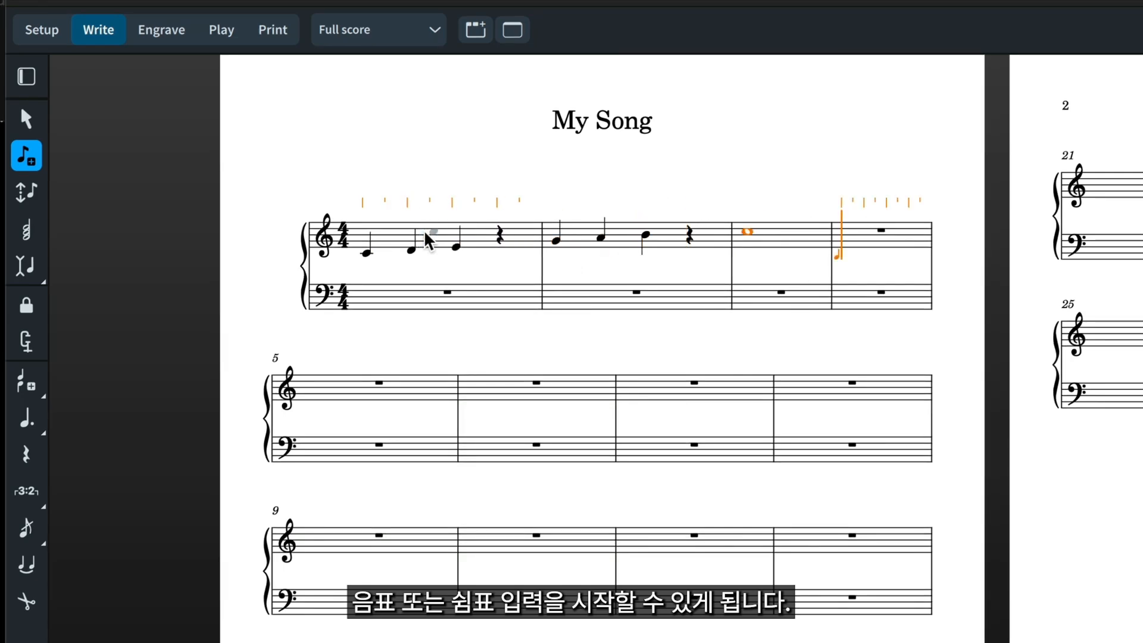
{"action": "key", "text": "Escape"}
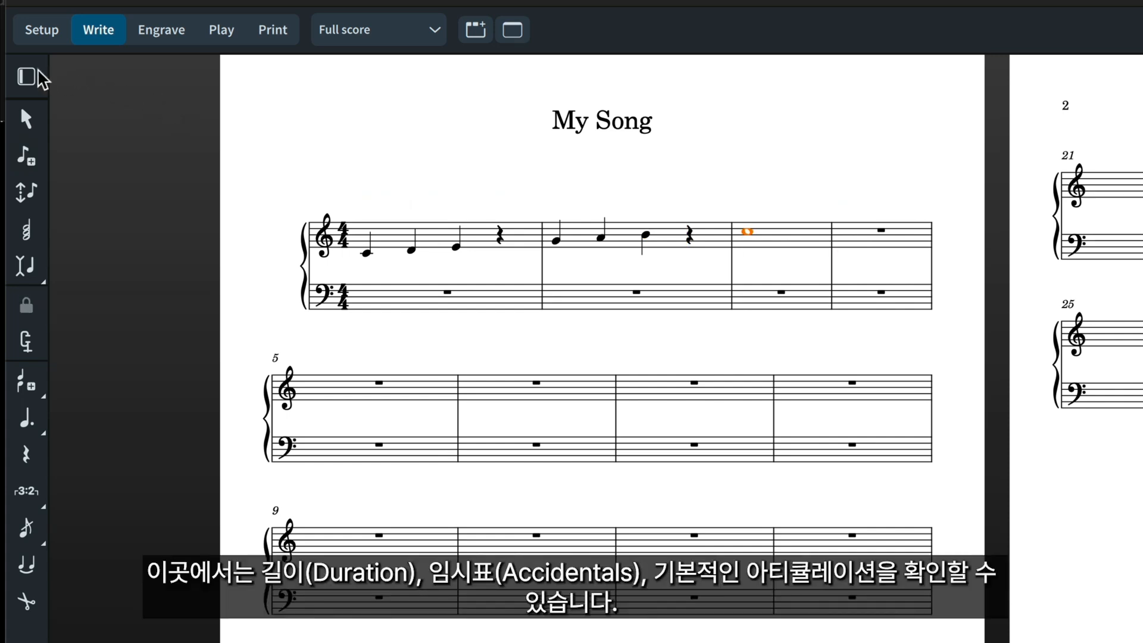
- Show the notes panel and try out different note durations, including the quarter and sixteenth note
{"action": "left_click", "coordinate": [24, 76]}
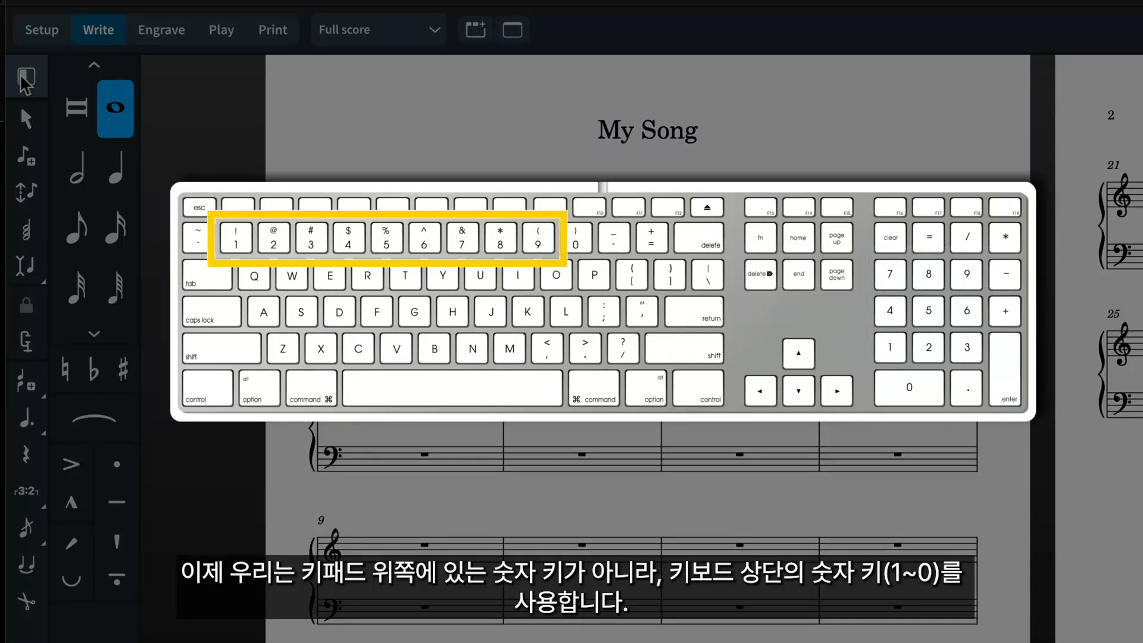
{"action": "key", "text": "6"}
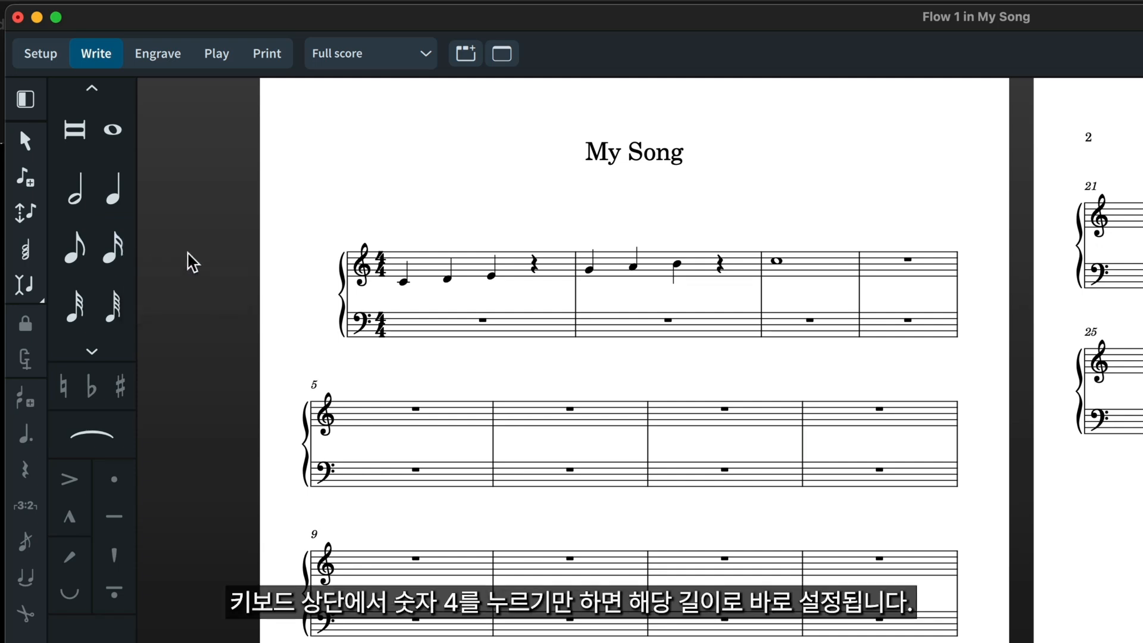
{"action": "key", "text": "4"}
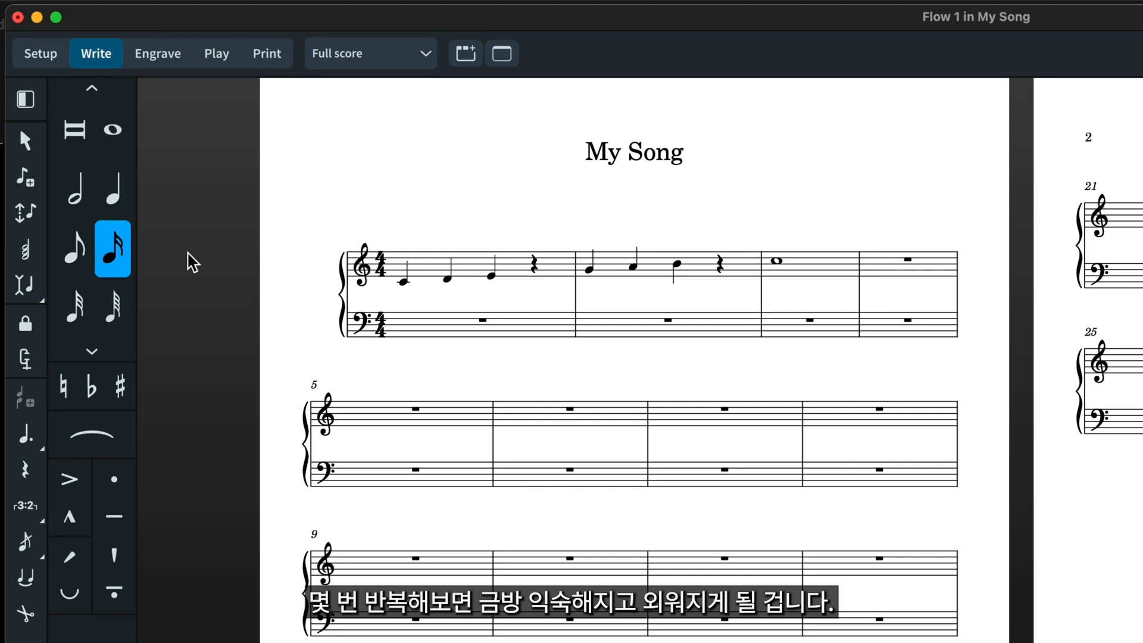
{"action": "key", "text": "7"}
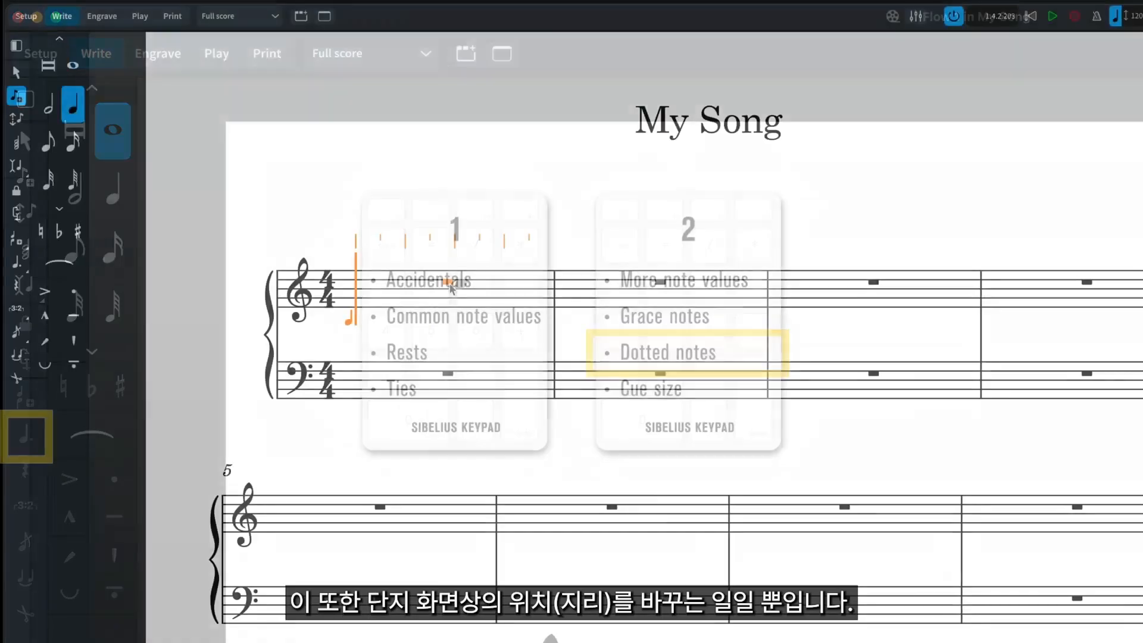
- In the first treble bar, leave a quarter and an eighth rest before eighth-note A and quarter-notes B and C, adding whole-note E in bar 2
{"action": "key", "text": "space"}
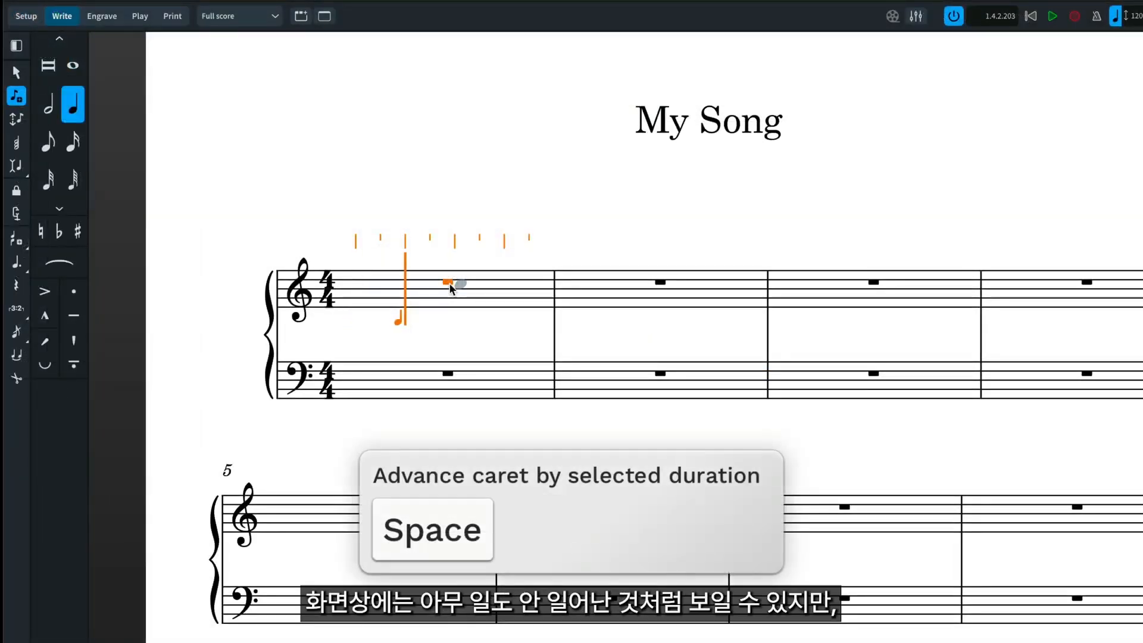
{"action": "key", "text": "5"}
{"action": "key", "text": "space"}
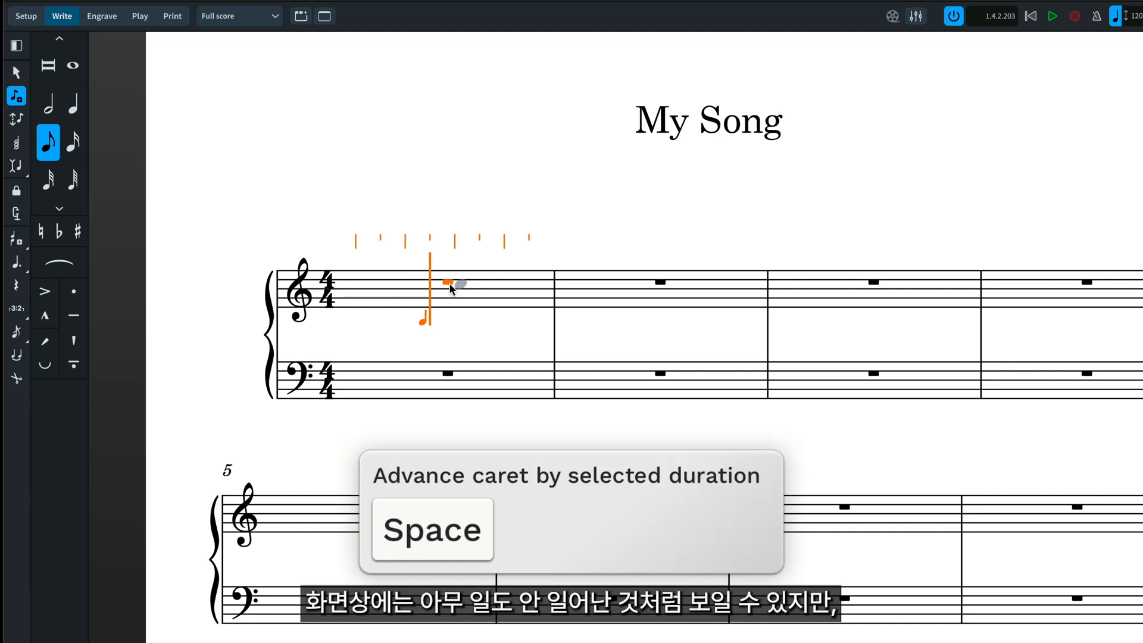
{"action": "key", "text": "a"}
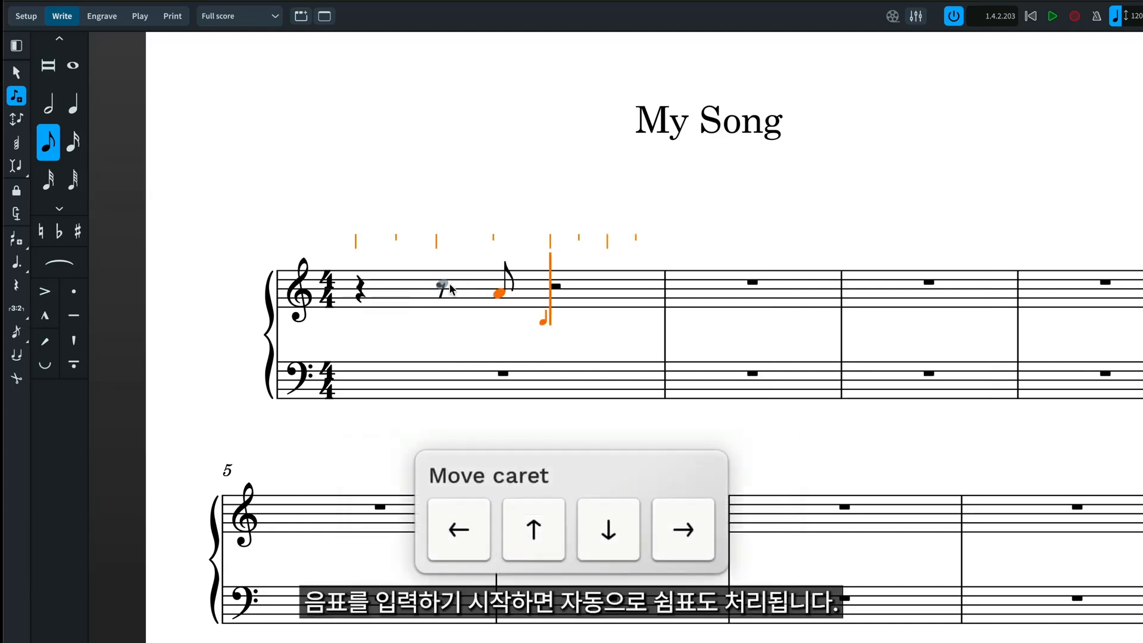
{"action": "key", "text": "6"}
{"action": "key", "text": "b"}
{"action": "key", "text": "c"}
{"action": "key", "text": "8"}
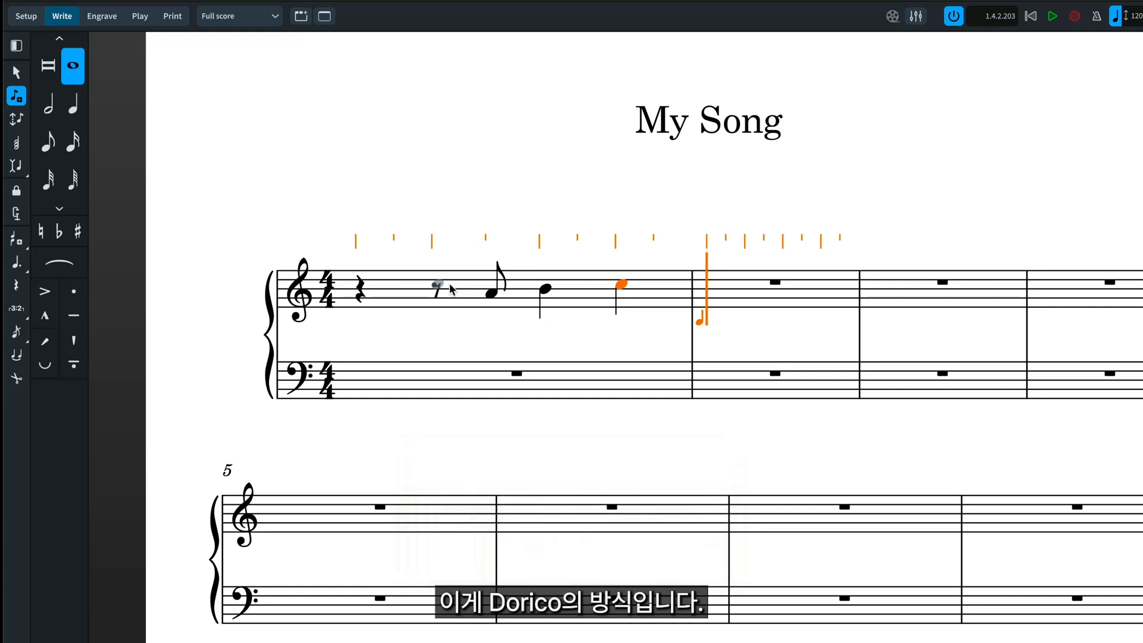
{"action": "key", "text": "e"}
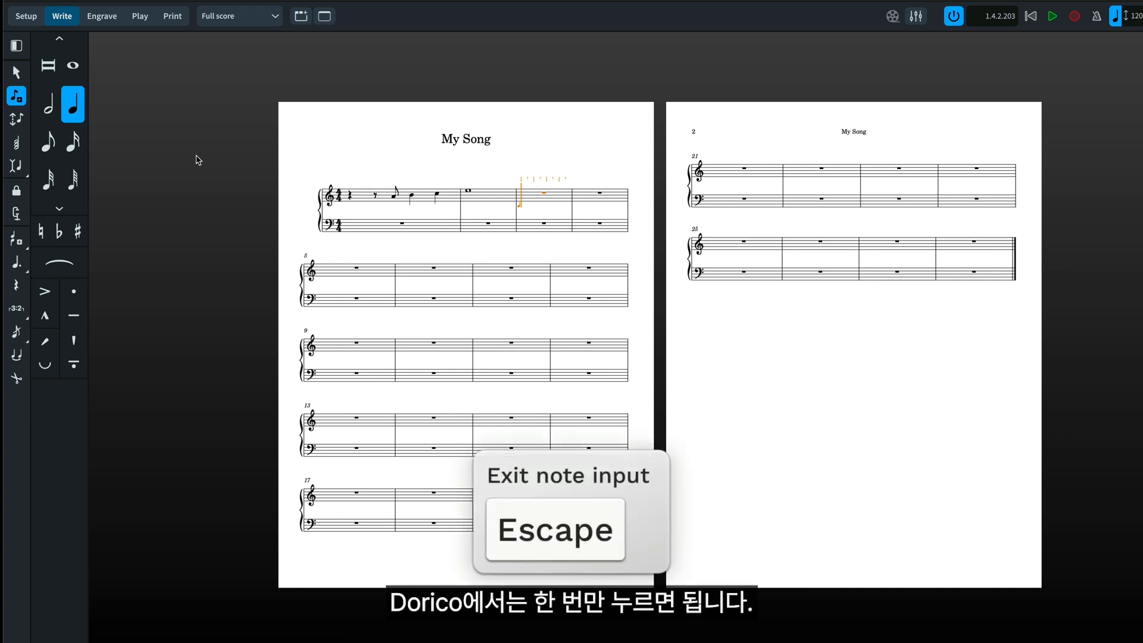
{"action": "key", "text": "Escape"}
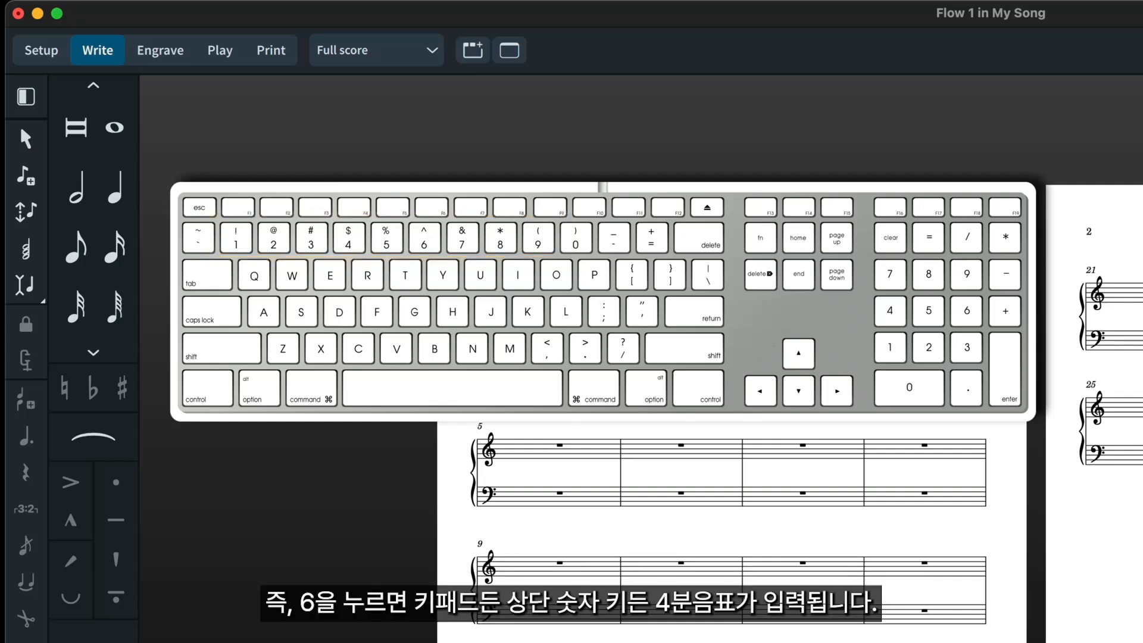
- Toggle the quarter-note duration on and off in the notes panel
{"action": "key", "text": "KP_6"}
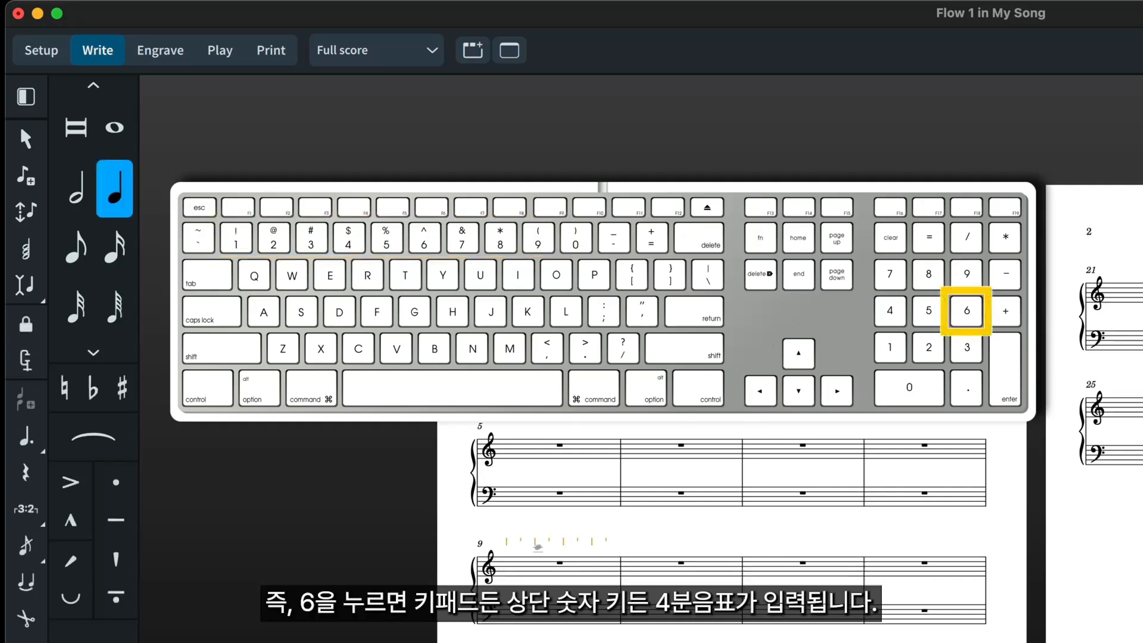
{"action": "left_click", "coordinate": [121, 204]}
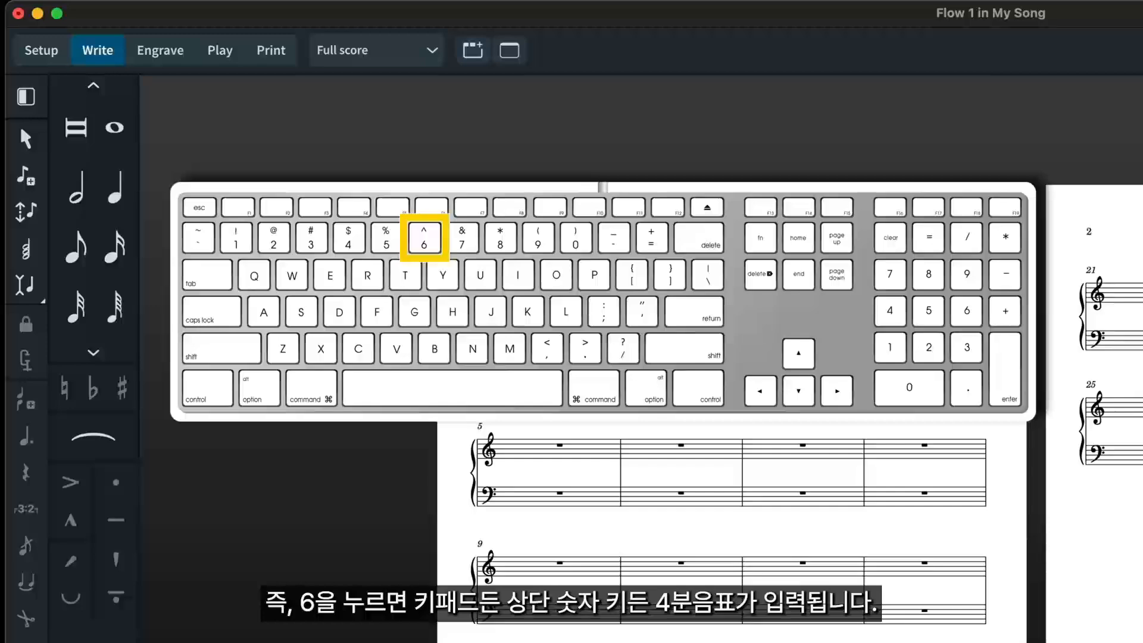
{"action": "key", "text": "6"}
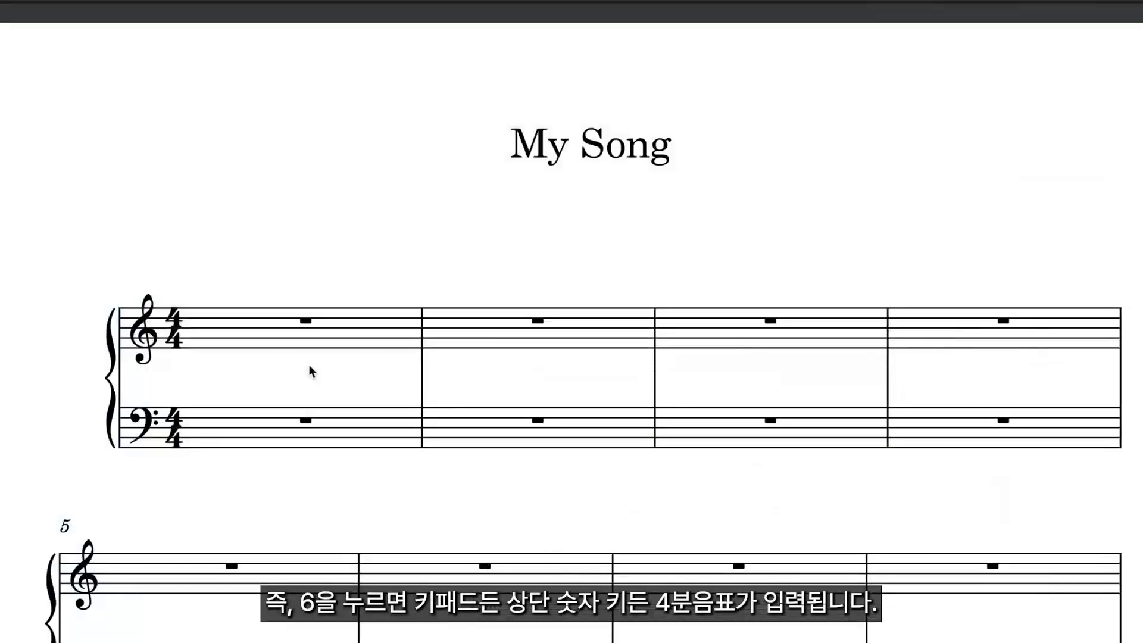
- Enter half notes A, B, C, D, E, F and G from the start of the first treble bar
{"action": "left_click", "coordinate": [301, 323]}
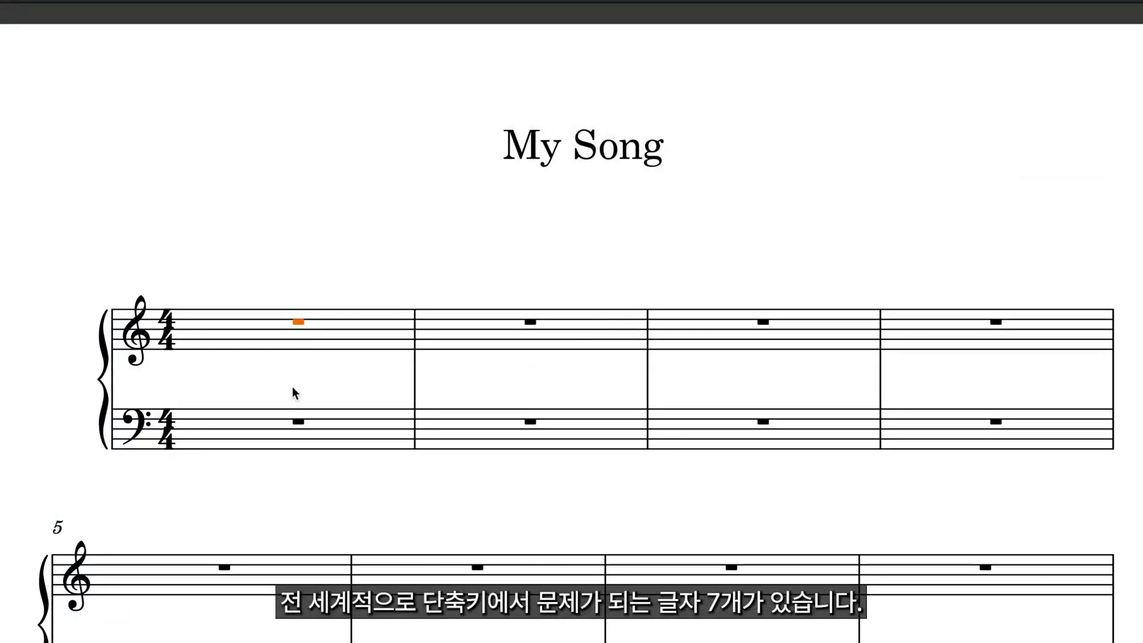
{"action": "key", "text": "n"}
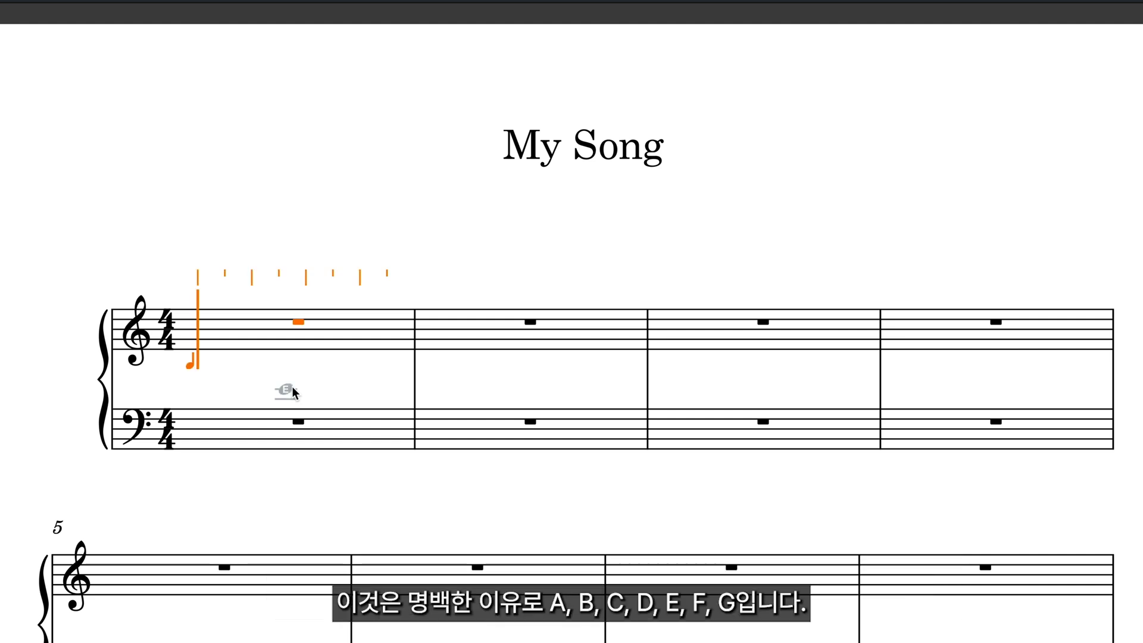
{"action": "key", "text": "a"}
{"action": "key", "text": "b"}
{"action": "key", "text": "c"}
{"action": "key", "text": "d"}
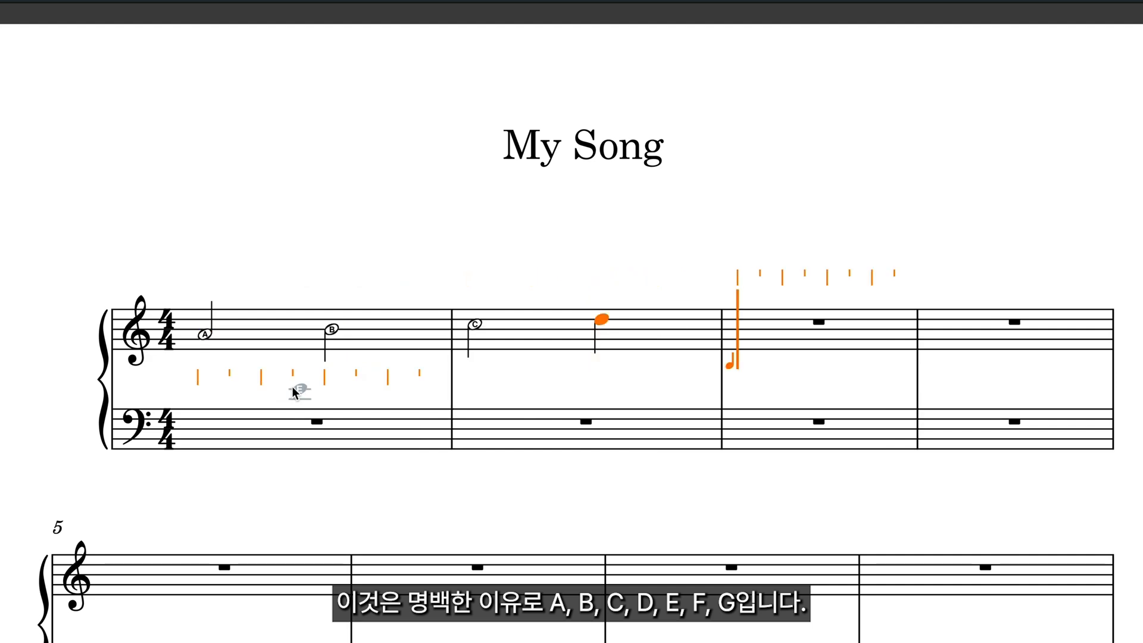
{"action": "key", "text": "e"}
{"action": "key", "text": "f"}
{"action": "key", "text": "g"}
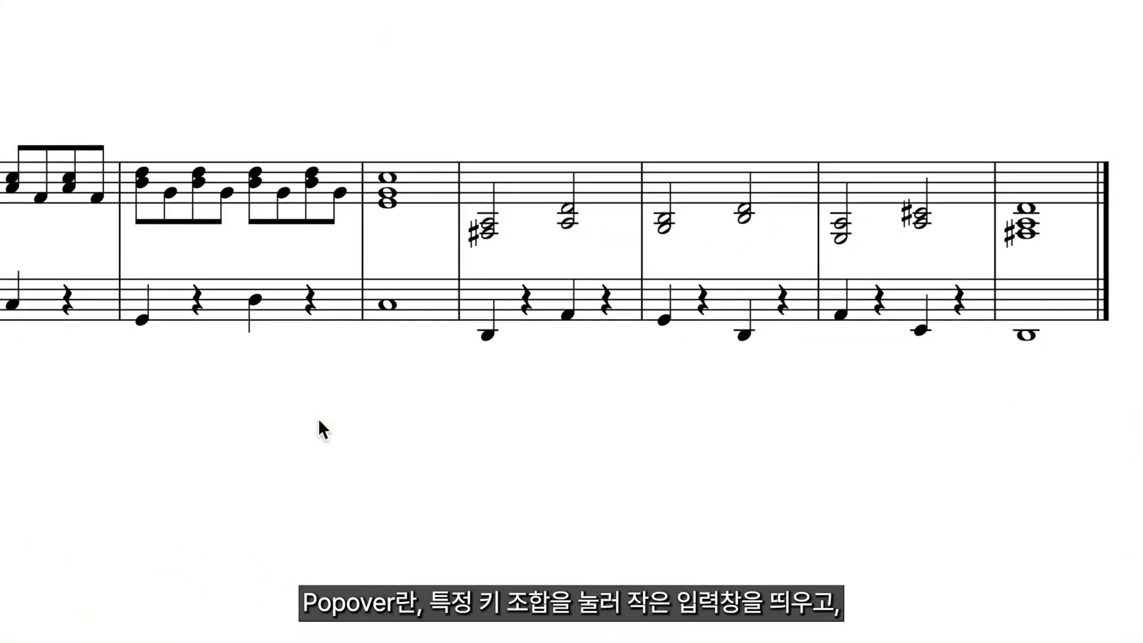
- Add a D major key signature at the barline after the whole-note chord bar
{"action": "left_click", "coordinate": [459, 190]}
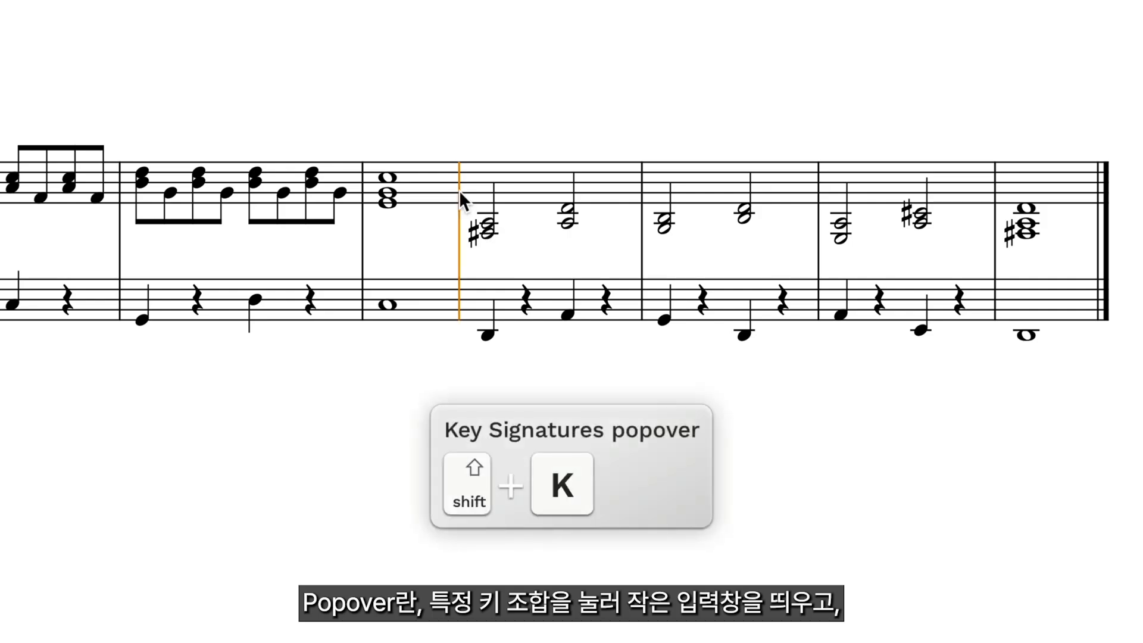
{"action": "key", "text": "shift+k"}
{"action": "type", "text": "D"}
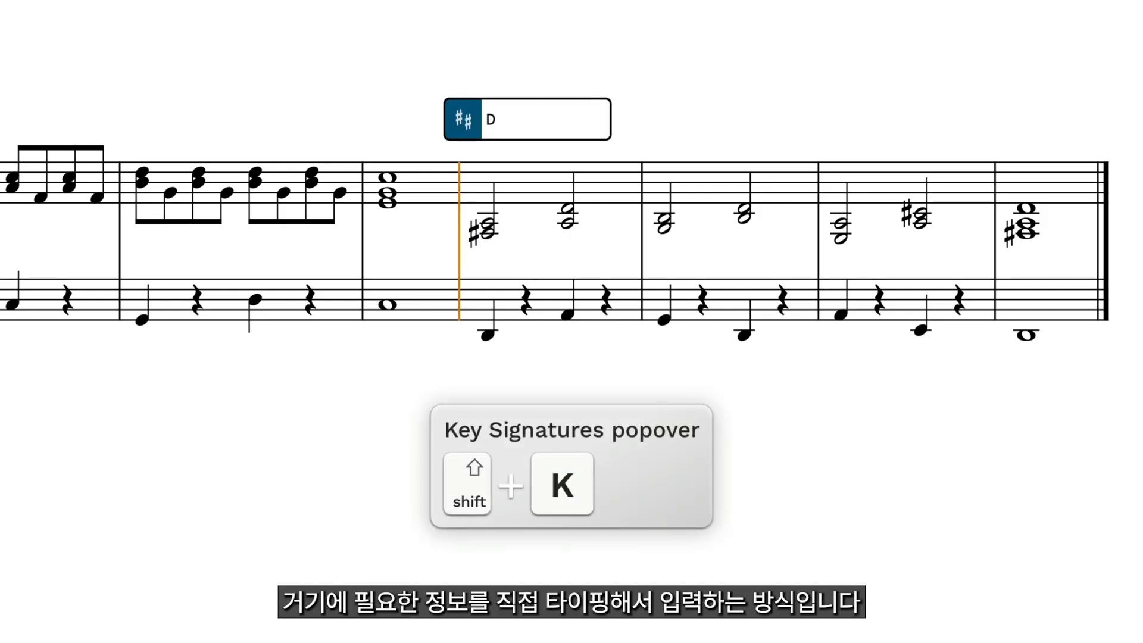
{"action": "key", "text": "Return"}
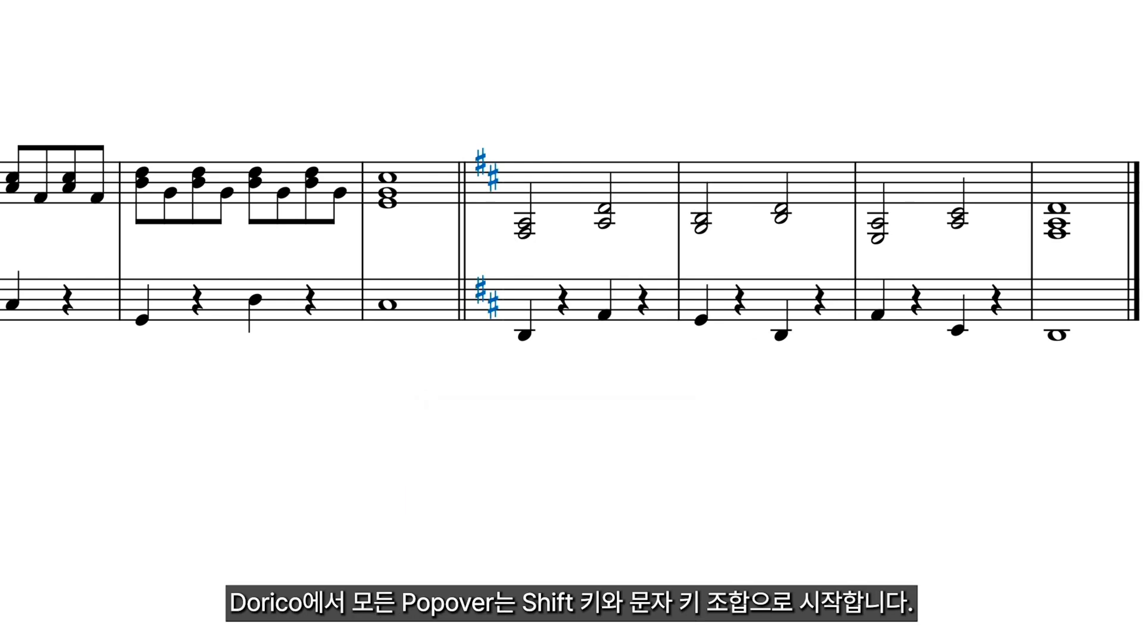
- Change the double barline before the D major key signature to an end-repeat barline
{"action": "left_click", "coordinate": [462, 182]}
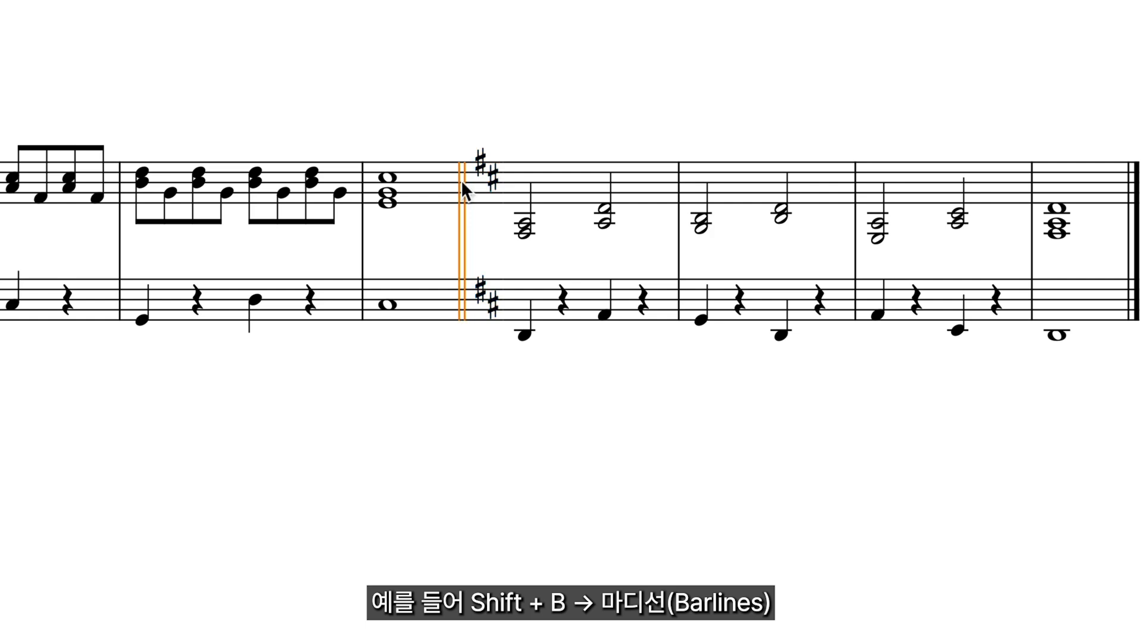
{"action": "key", "text": "shift+b"}
{"action": "type", "text": "|:"}
{"action": "key", "text": "Return"}
- Add a bass clef to the upper staff at the first chord after the repeat barline
{"action": "left_click", "coordinate": [535, 226]}
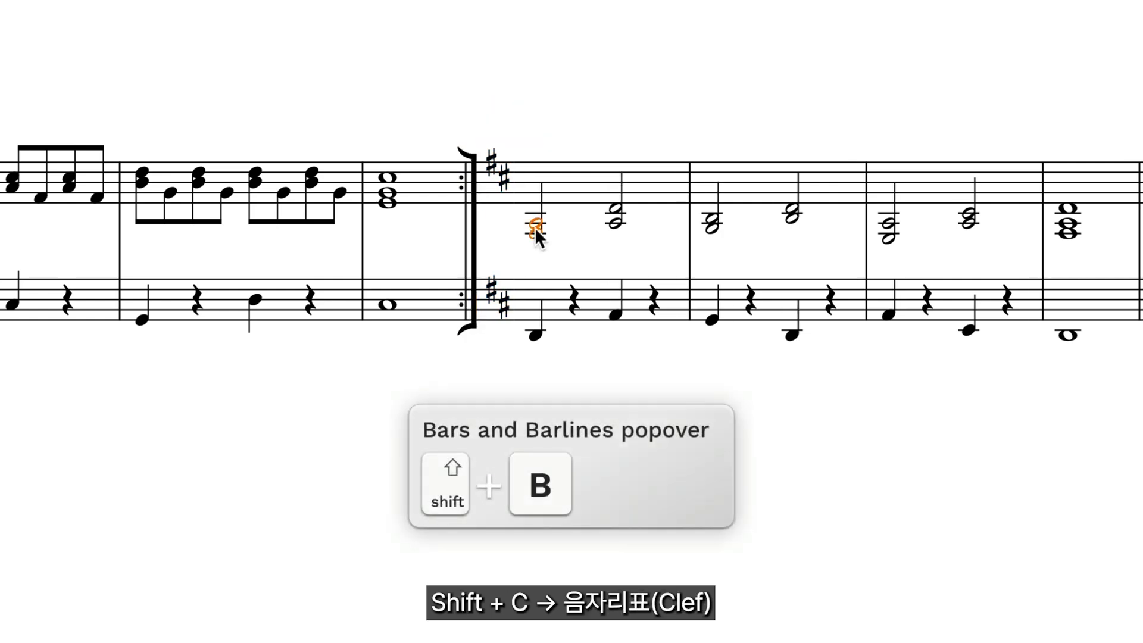
{"action": "key", "text": "shift+c"}
{"action": "type", "text": "f"}
{"action": "key", "text": "Return"}
- Add a forte (f) dynamic to the first lower-staff note after the repeat barline
{"action": "left_click", "coordinate": [564, 336]}
{"action": "key", "text": "shift+d"}
{"action": "type", "text": "f"}
{"action": "key", "text": "Return"}
{"action": "key", "text": "Escape"}
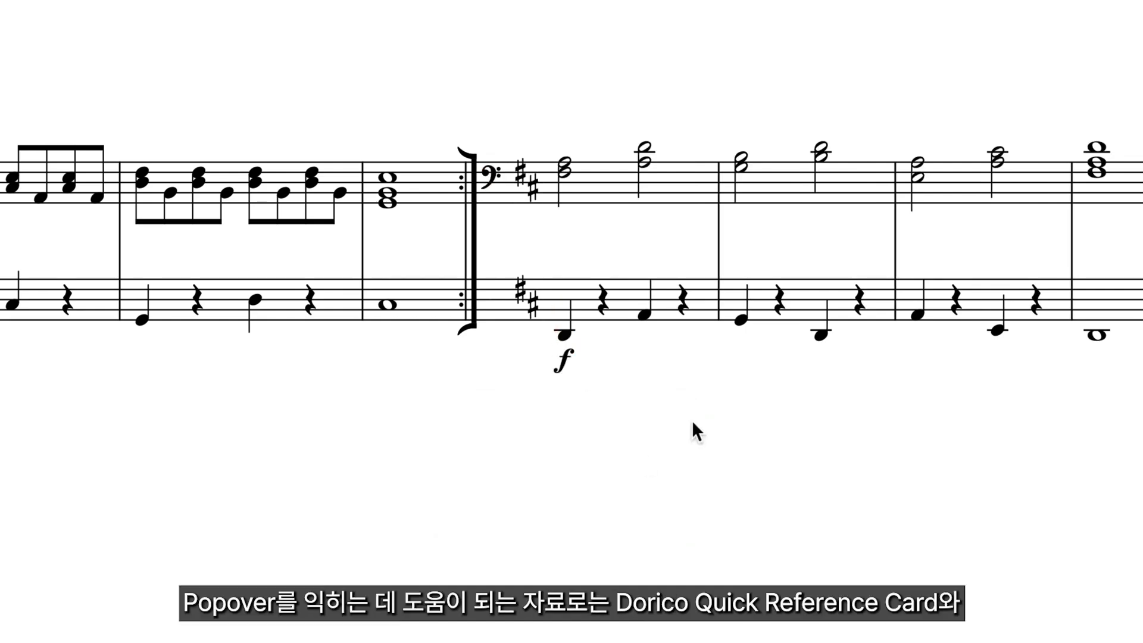